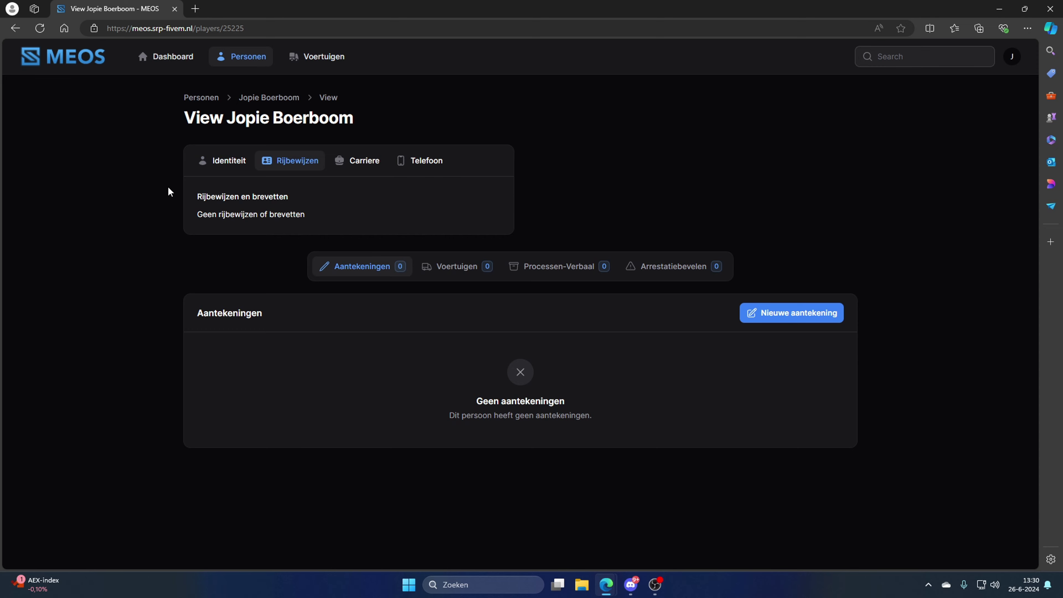
Step: Review the person's driving licences, employers and phone details, and check the vehicles registered to them
drag(303, 214, 190, 216)
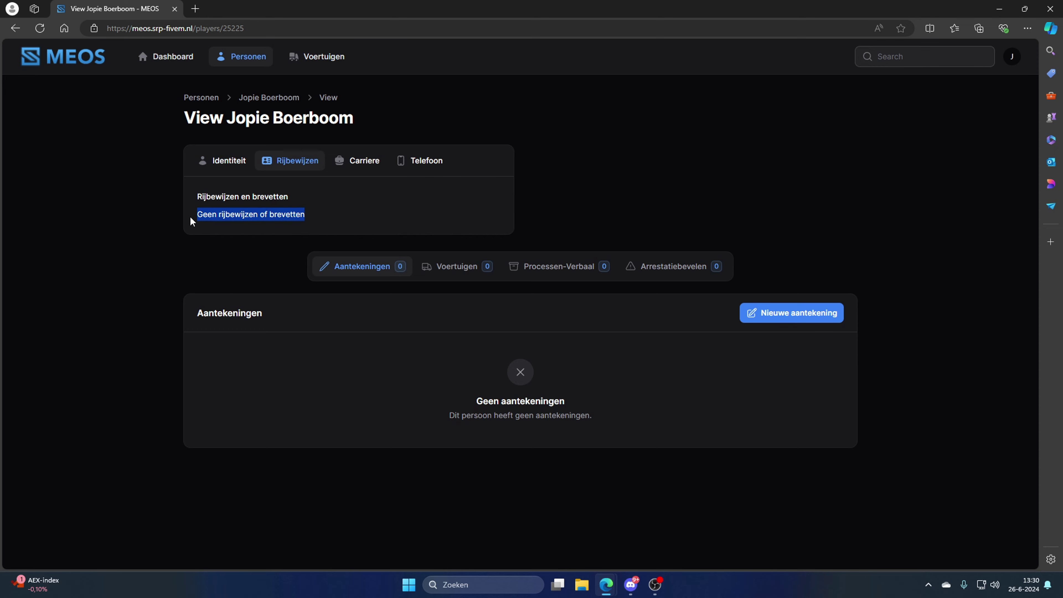
click(191, 216)
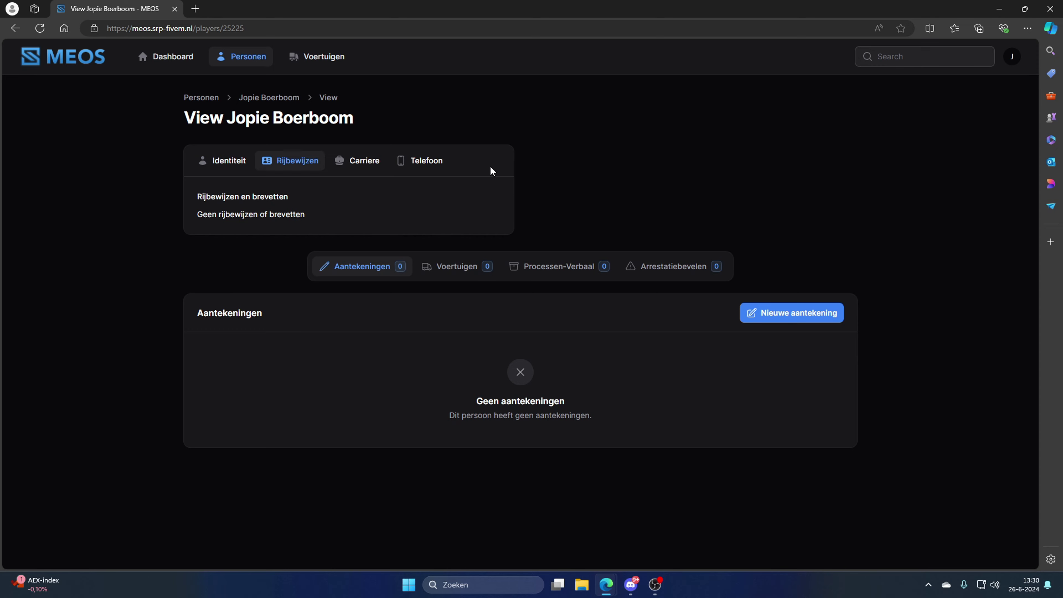
click(371, 164)
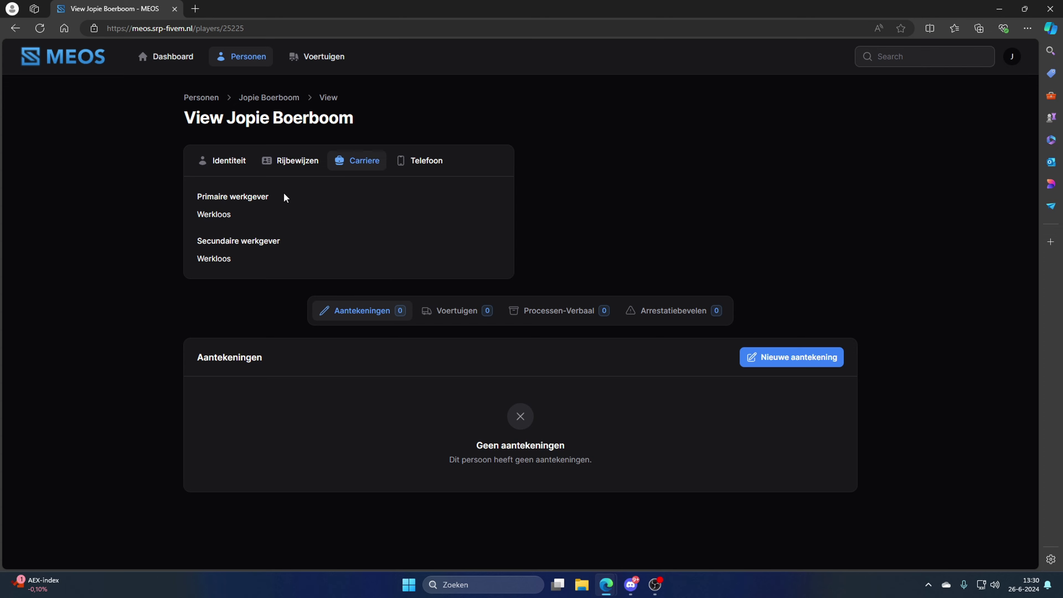
click(255, 216)
click(252, 257)
click(439, 168)
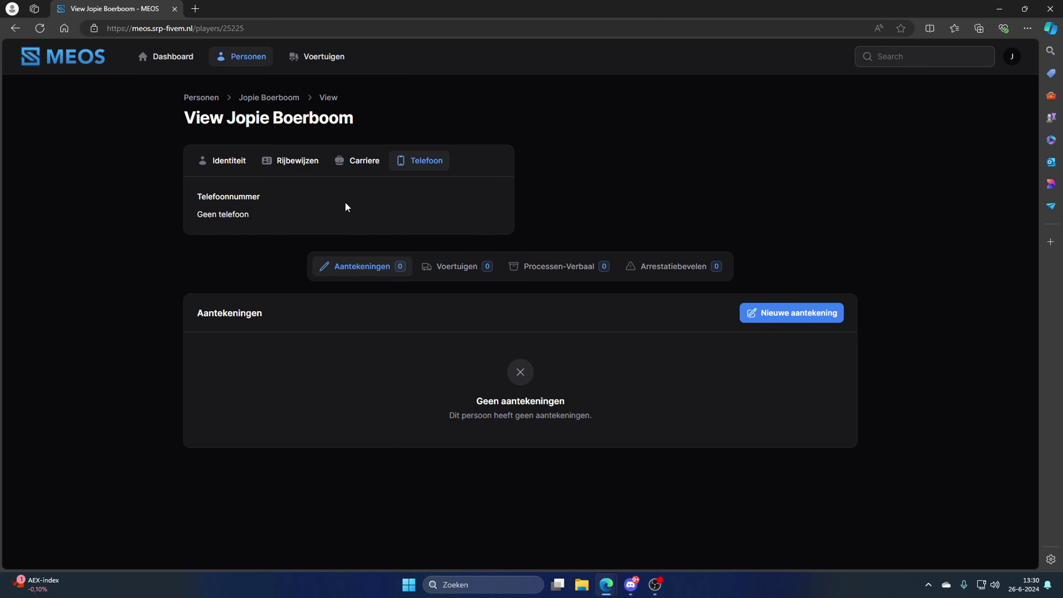
drag(291, 214, 194, 216)
drag(261, 218, 197, 214)
click(271, 217)
click(456, 266)
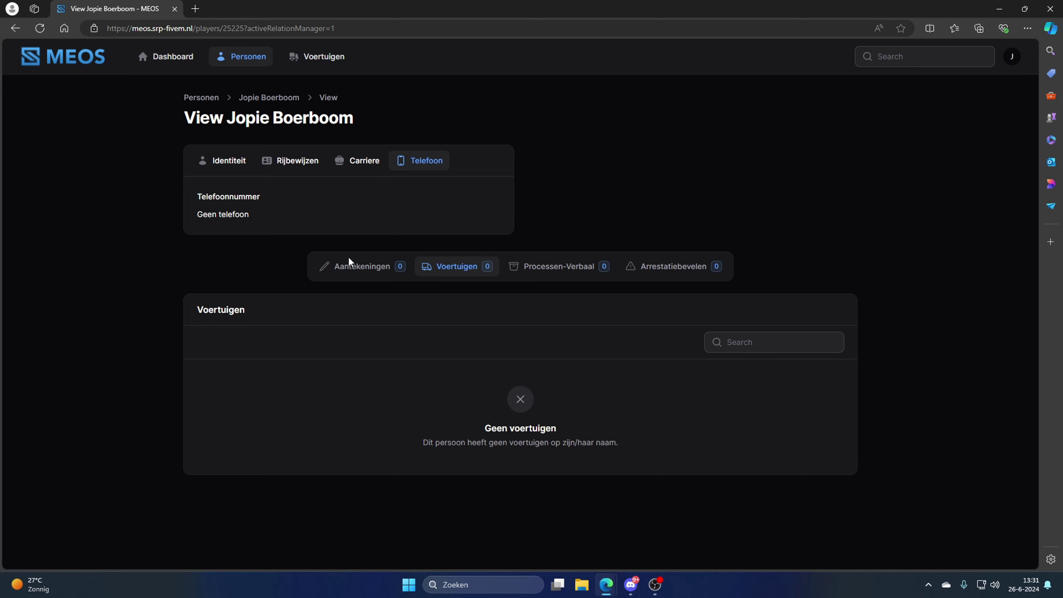
Step: Start a new Process-Verbaal for this person and advance to its Inhoud section
click(556, 267)
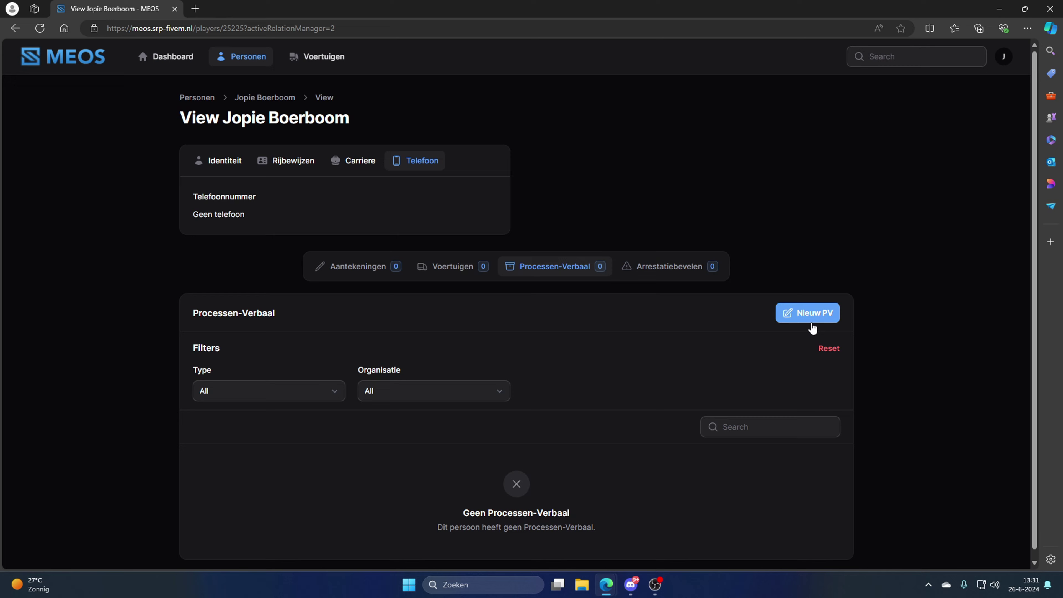
click(797, 316)
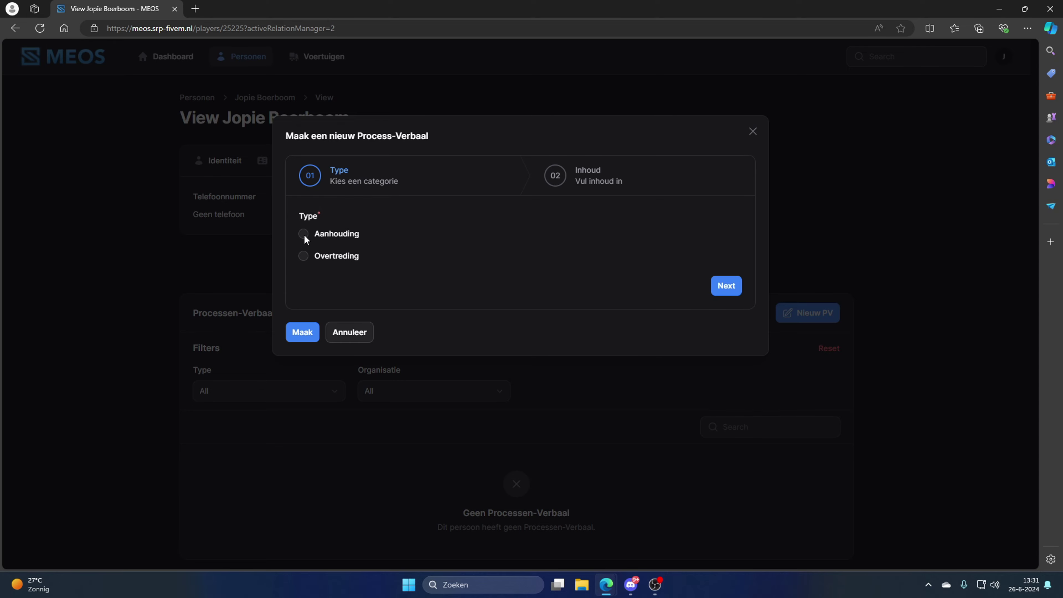
click(721, 296)
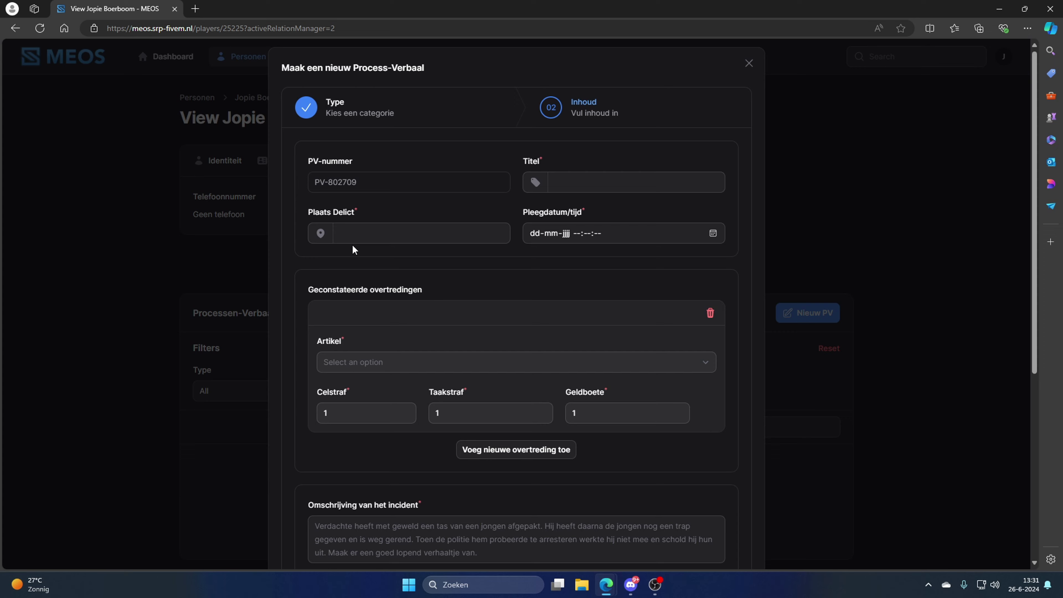
Step: Inspect the Plaats Delict and Pleegdatum/tijd fields of the new Process-Verbaal without filling them in
click(377, 233)
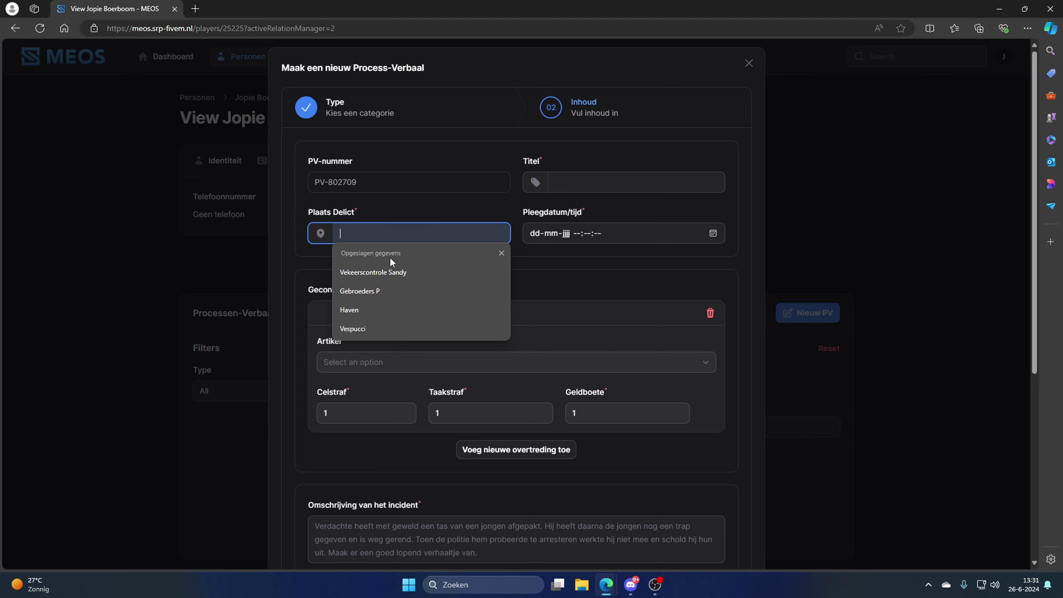
click(365, 204)
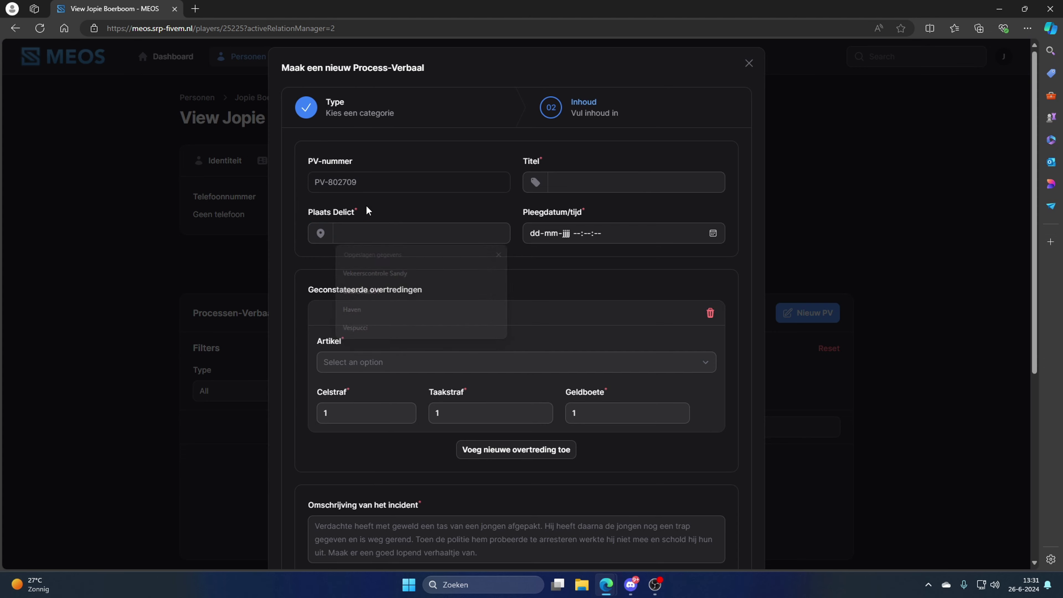
click(548, 233)
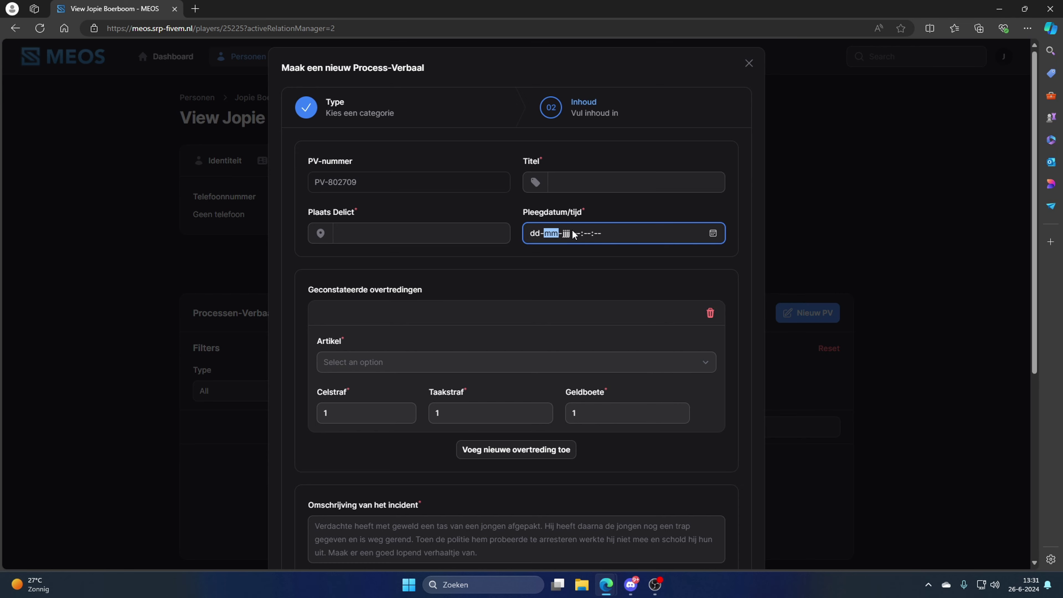
click(596, 234)
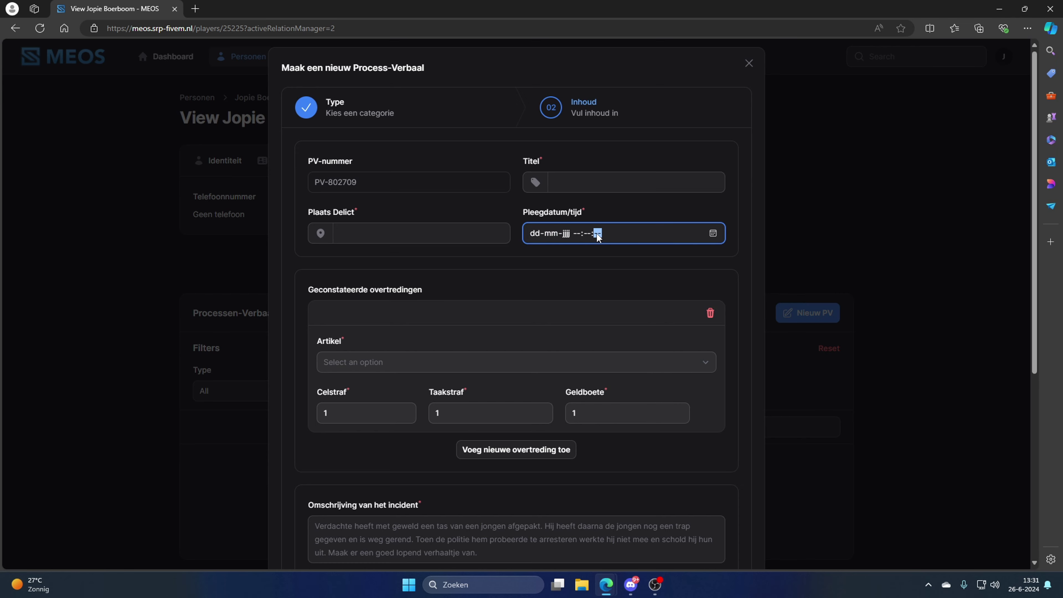
click(587, 276)
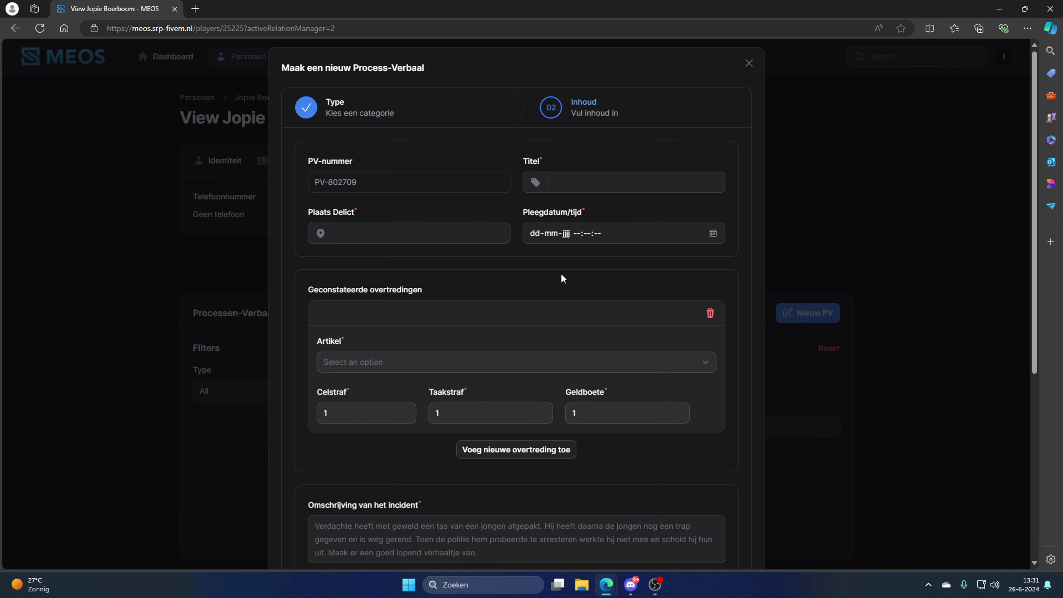
Step: Add Artikel II-4 Doodslag (287 SR) as the offence and set its Celstraf to 70
scroll(561, 275, down, 3)
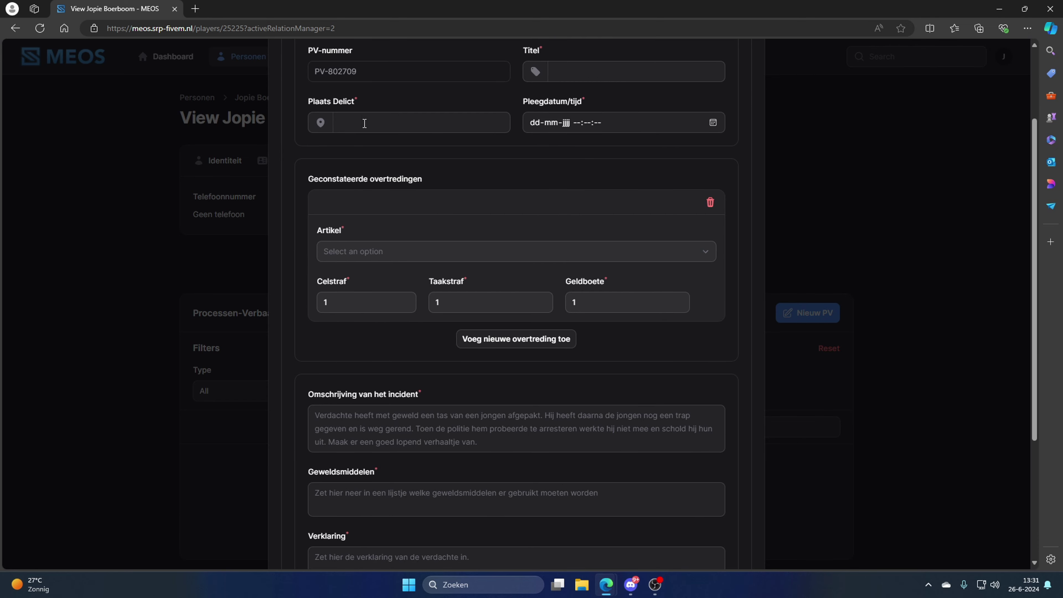
click(359, 252)
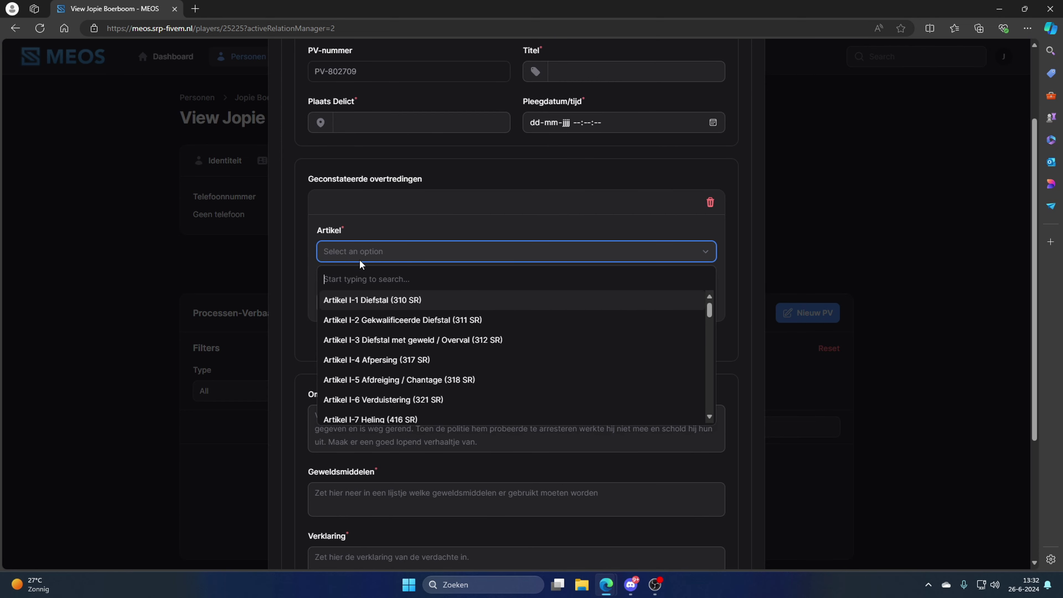
scroll(449, 337, down, 4)
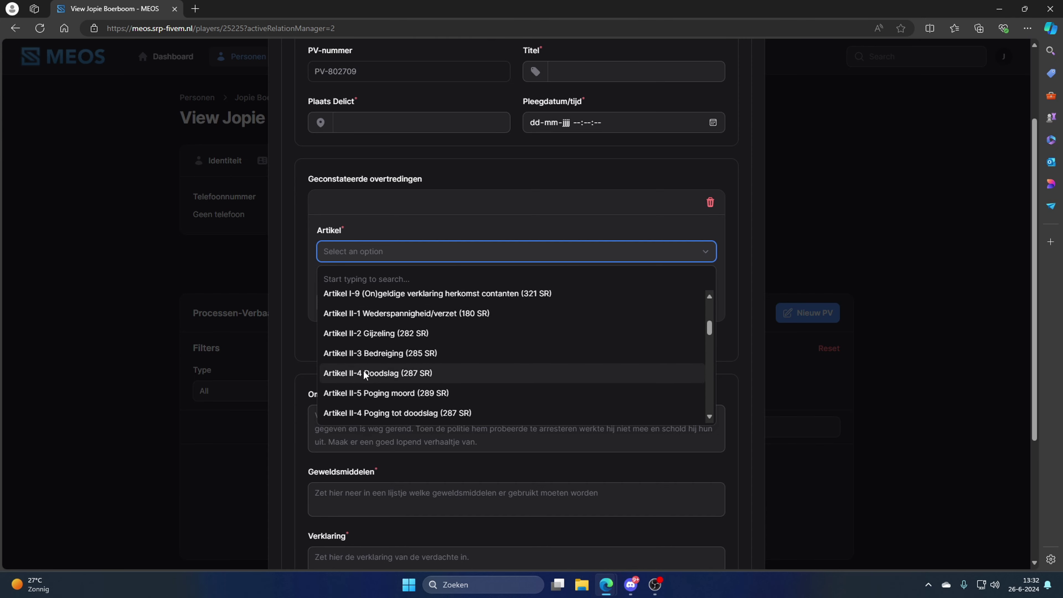
click(367, 371)
click(336, 308)
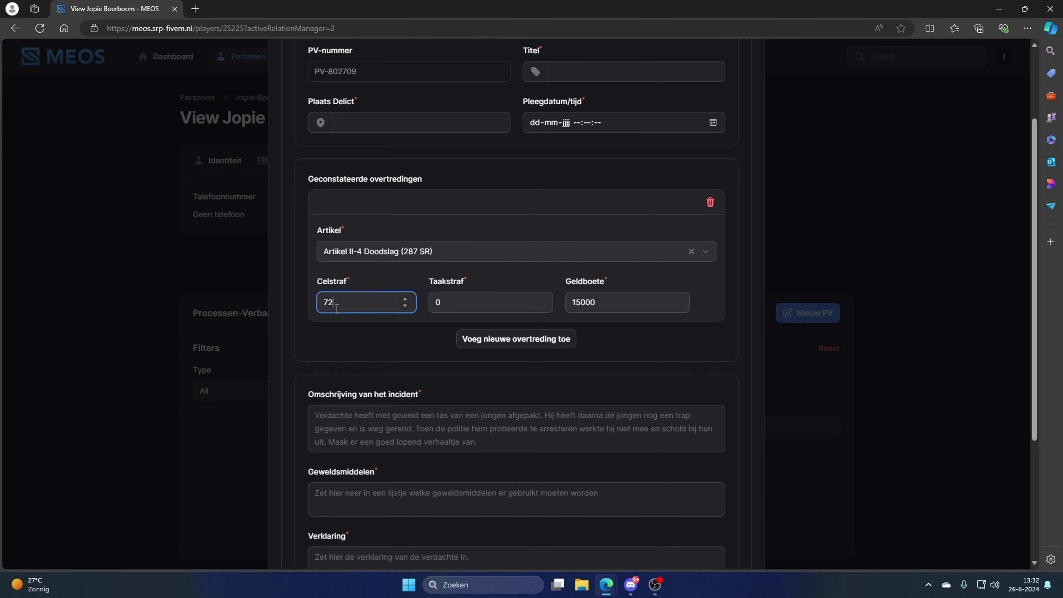
double_click(363, 303)
click(363, 339)
Step: Review the remaining description, force, statement and revision fields, and cancel the new Process-Verbaal
scroll(368, 339, down, 1)
scroll(374, 350, down, 3)
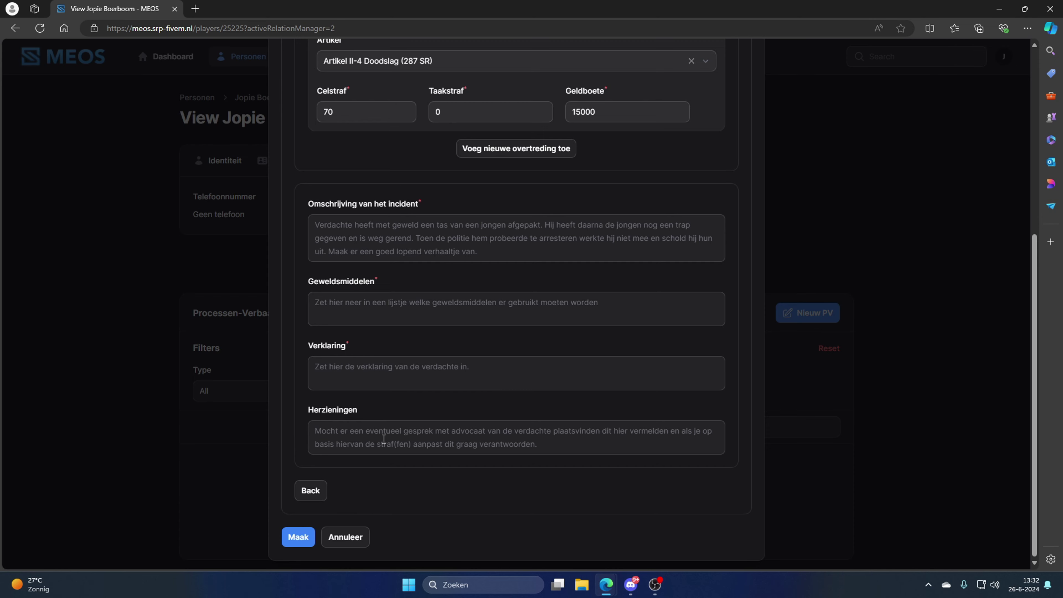
click(342, 539)
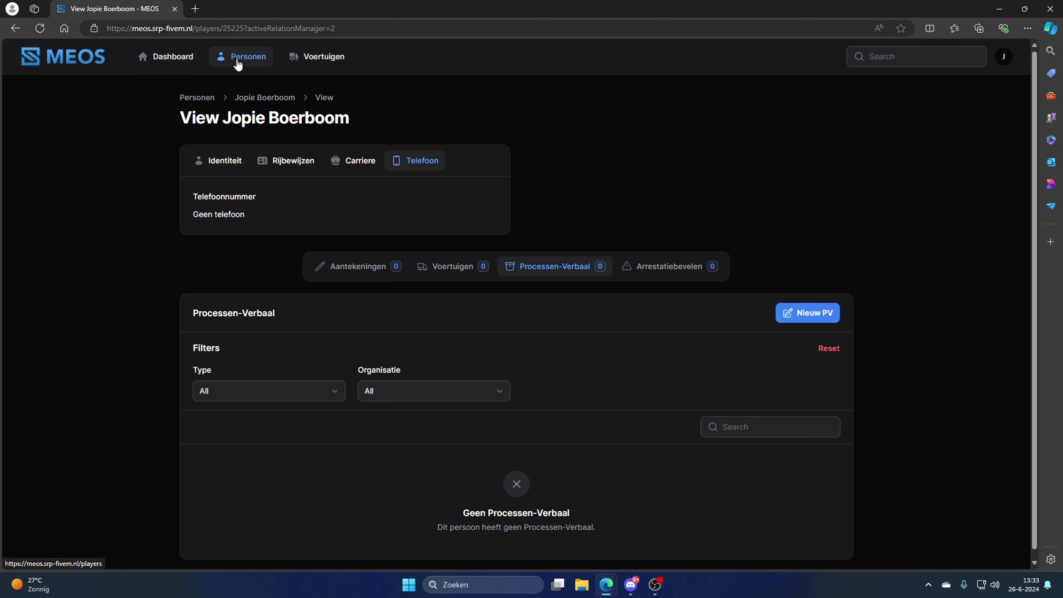
click(318, 56)
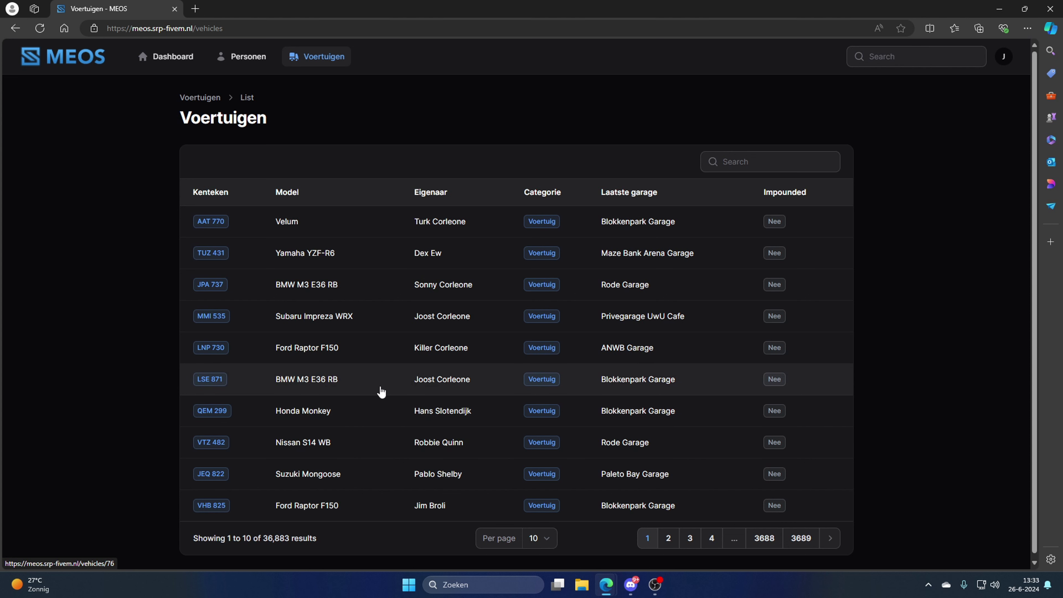
click(279, 386)
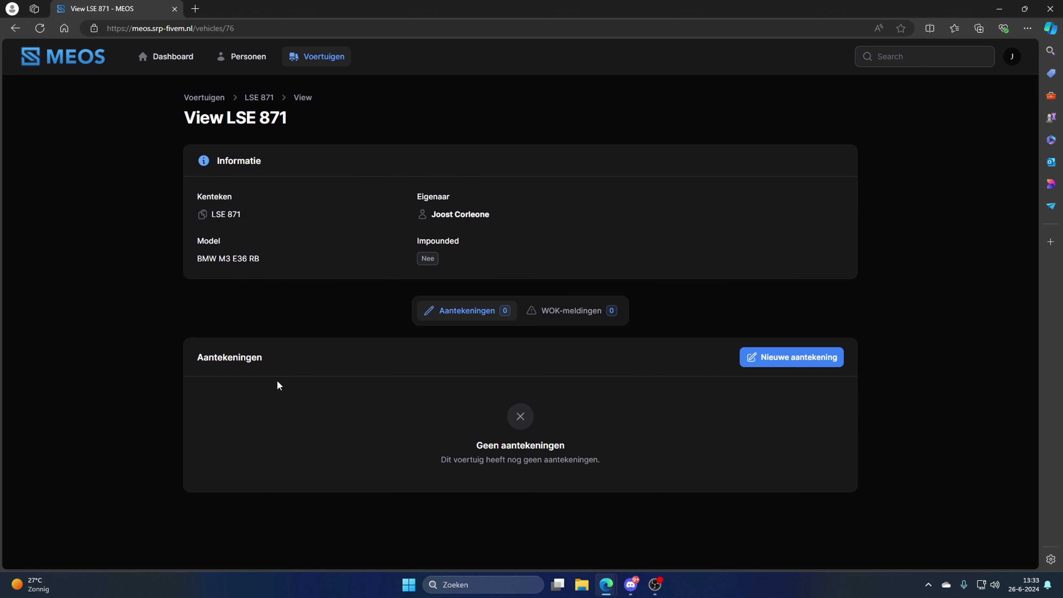
drag(486, 464, 564, 462)
click(564, 462)
click(571, 310)
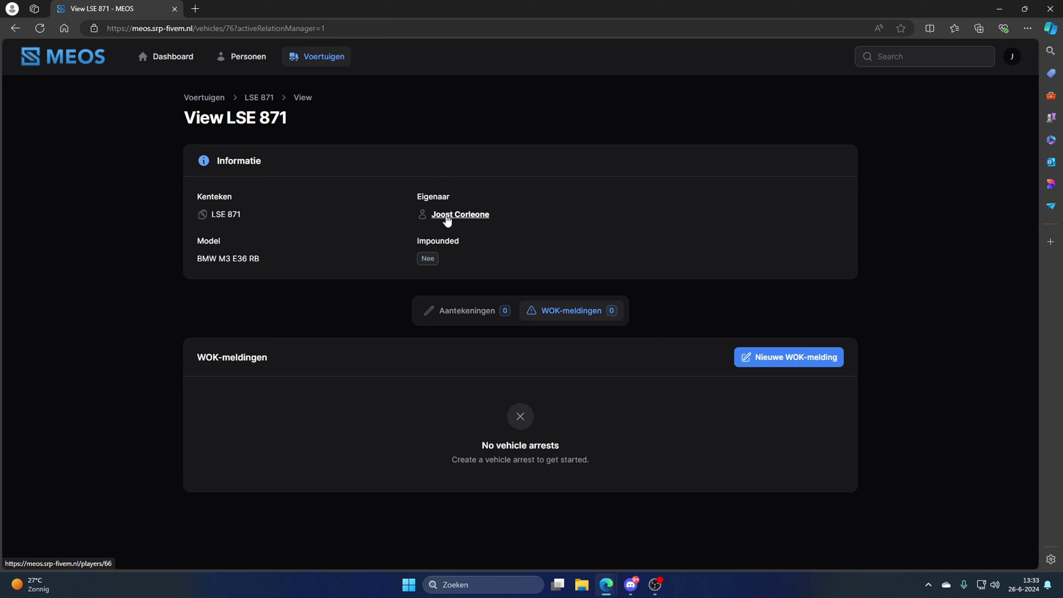
Step: Open the vehicle owner's person record and review their driving licences and brevets
click(445, 215)
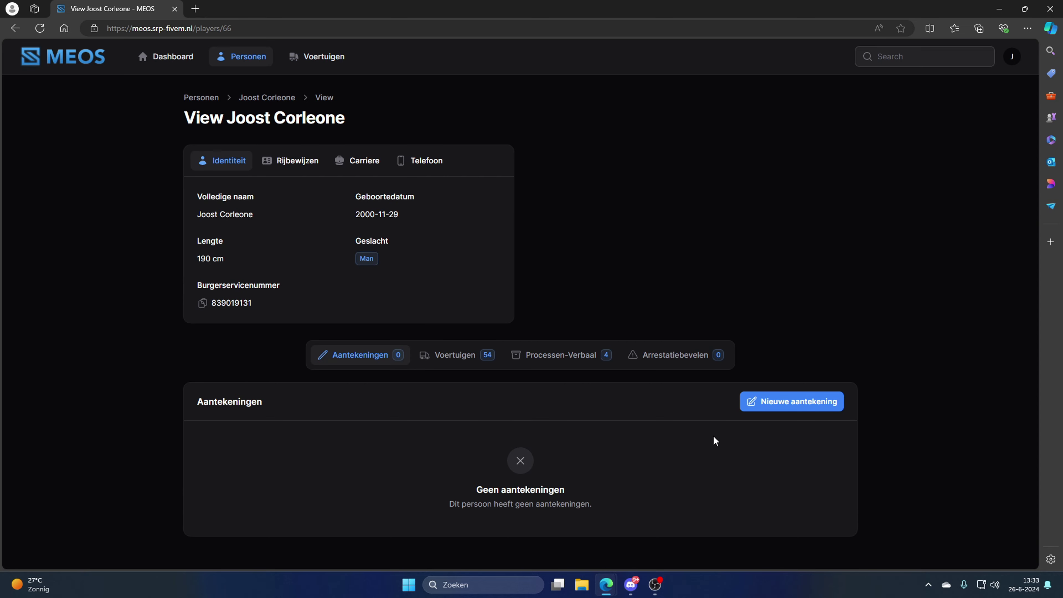
click(274, 161)
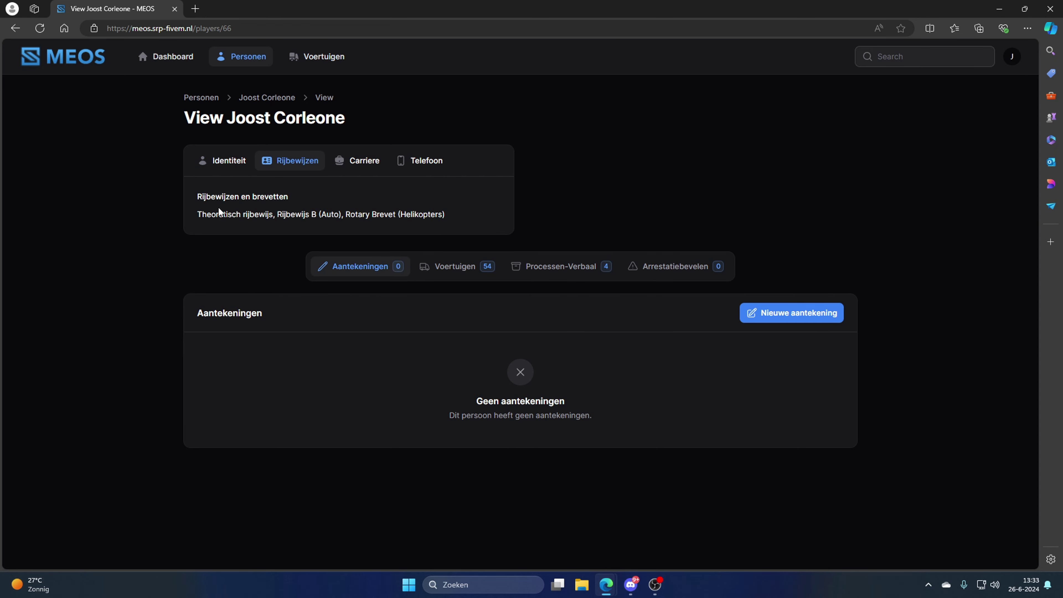
drag(202, 214, 473, 216)
Step: Review the owner's Processen-Verbaal and outstanding Arrestatiebevelen
click(561, 267)
scroll(561, 293, down, 2)
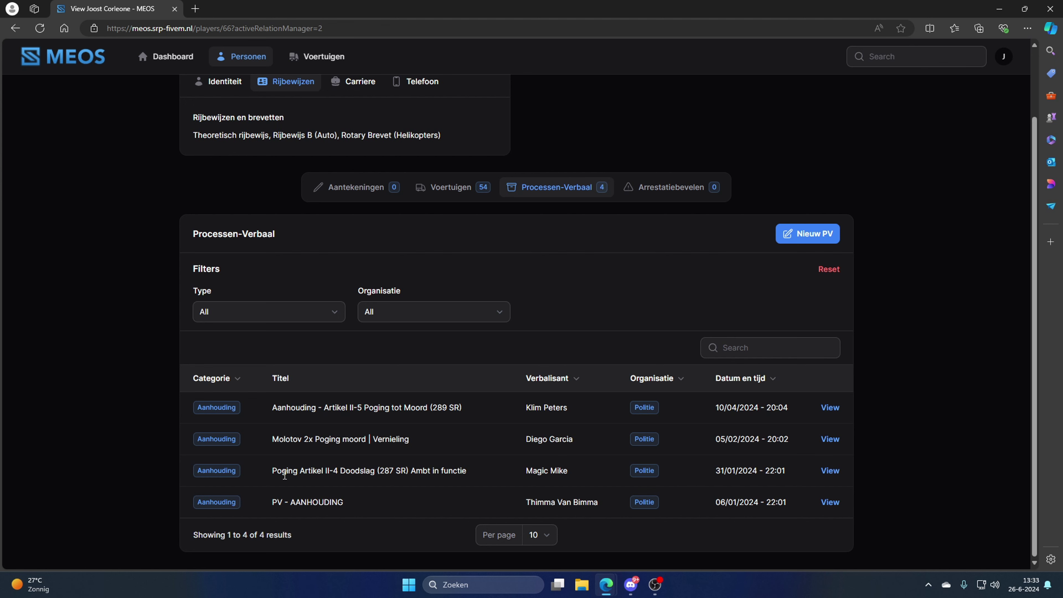
scroll(718, 335, up, 2)
click(661, 272)
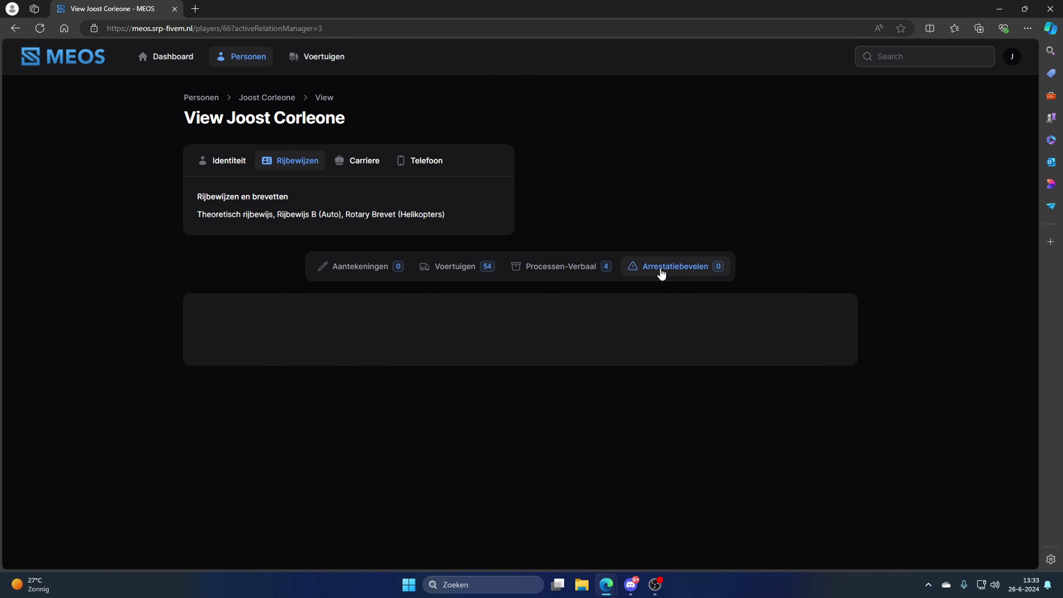
drag(418, 416, 613, 426)
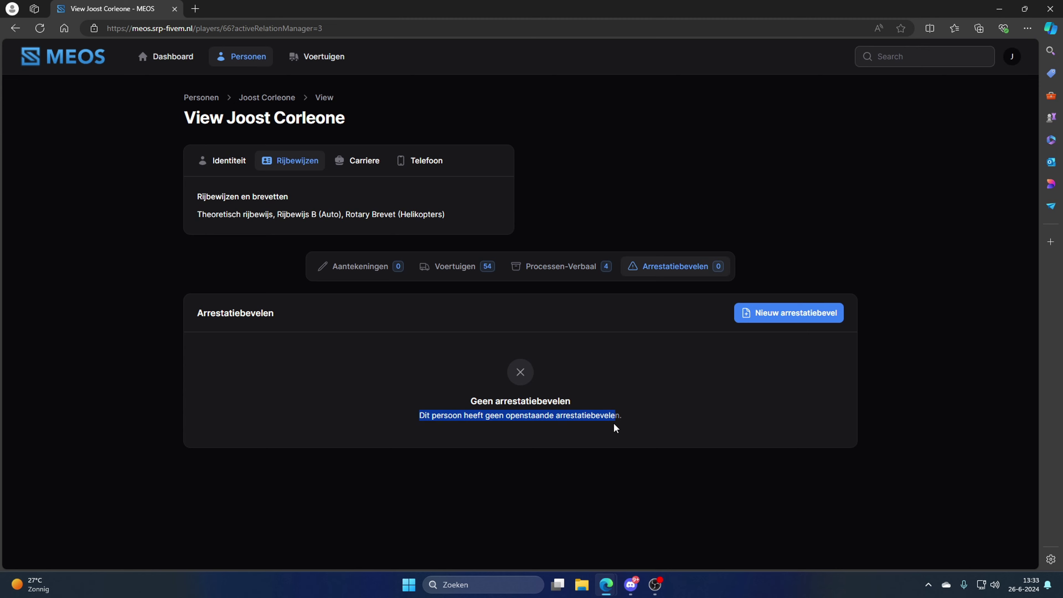
click(387, 336)
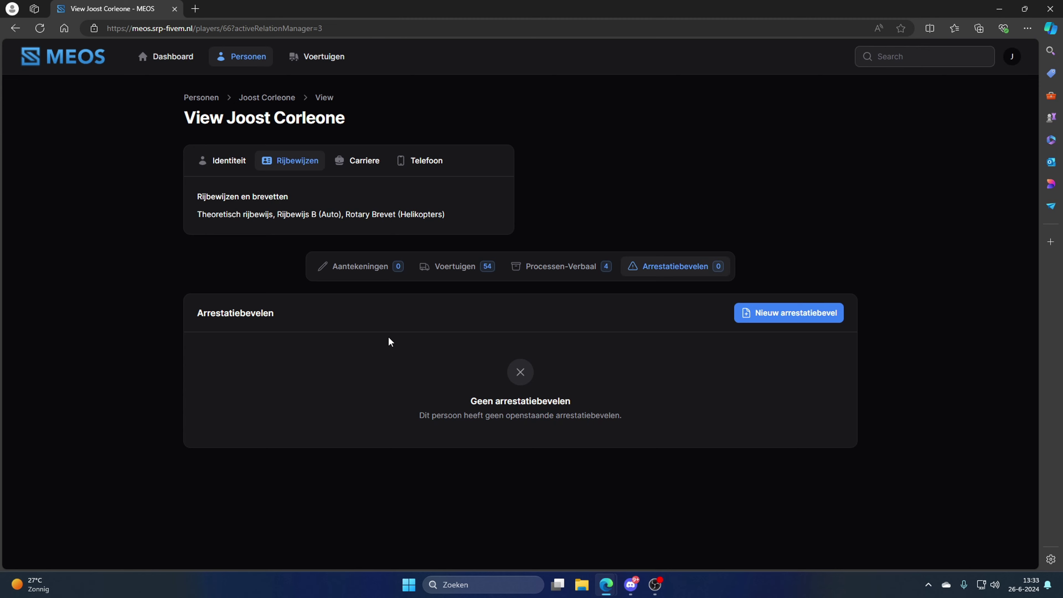
Step: View the owner's identity details, reopen their record and return to the dashboard
click(231, 159)
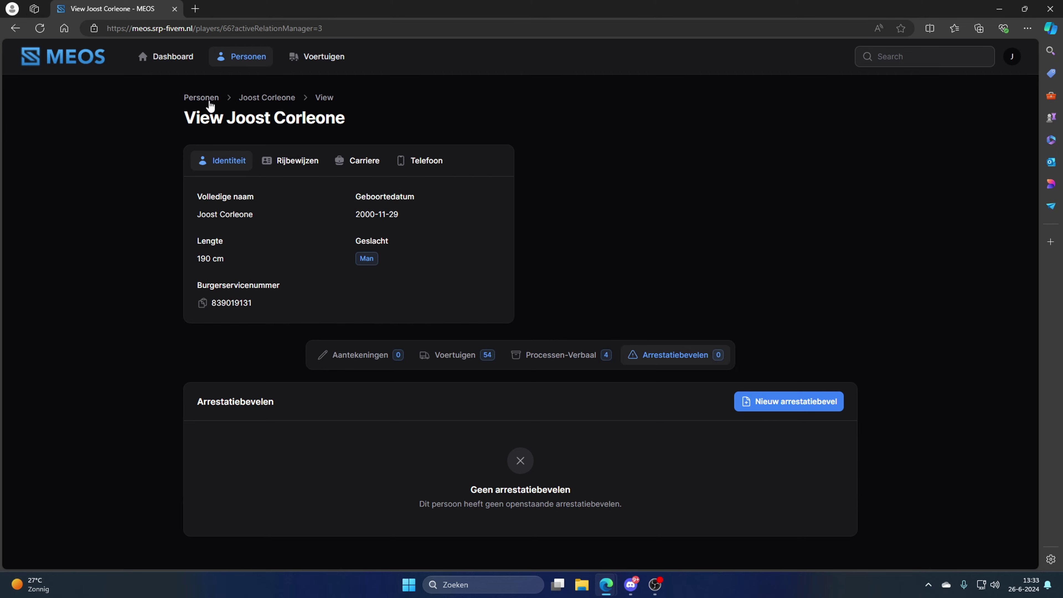
click(256, 100)
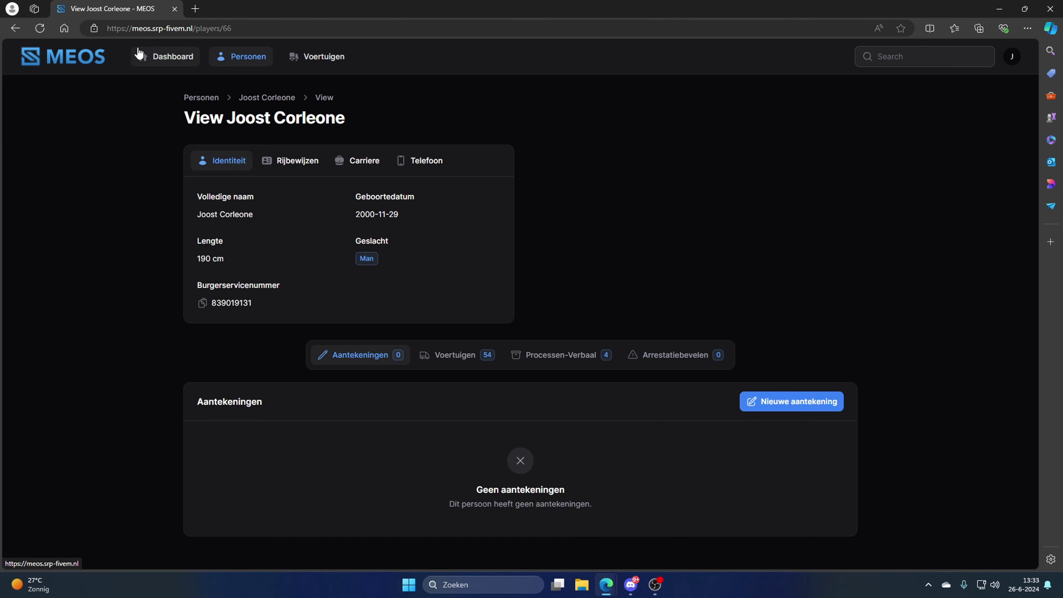
click(139, 55)
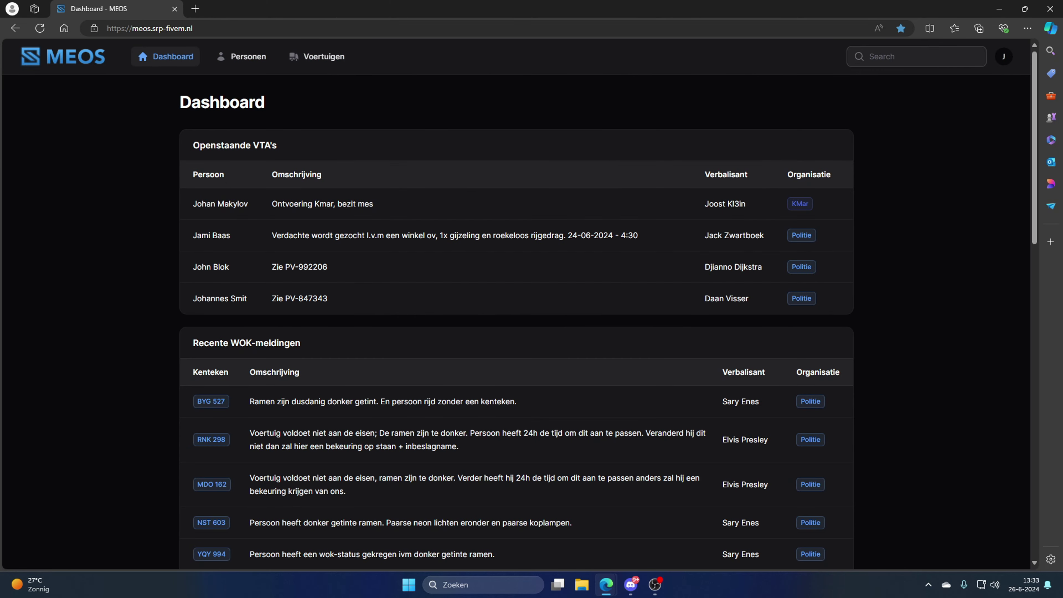